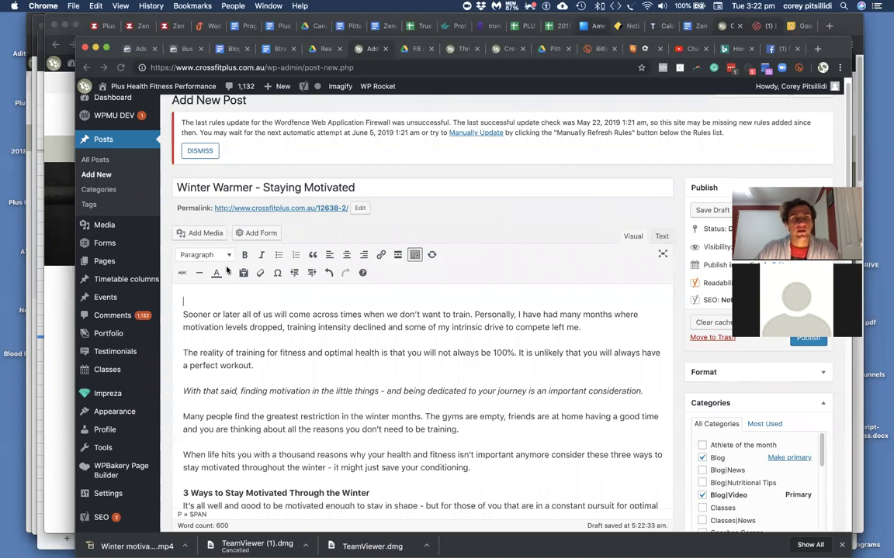
# Add a blank line above the opening paragraph in the post's HTML source
pyautogui.click(659, 236)
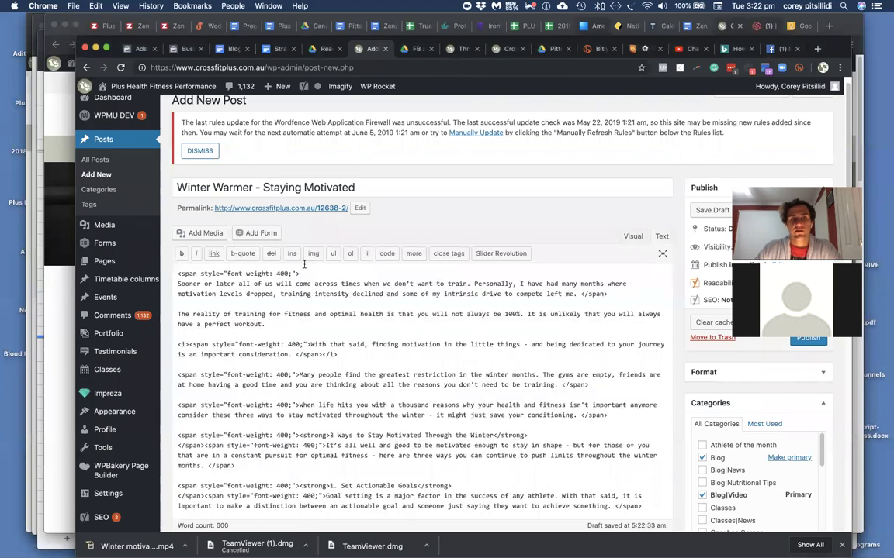
pyautogui.click(633, 237)
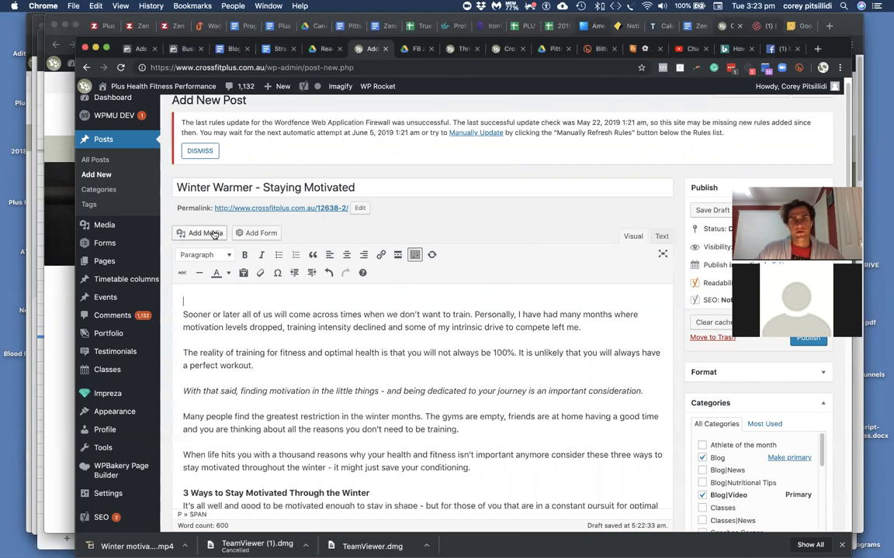
pyautogui.click(661, 237)
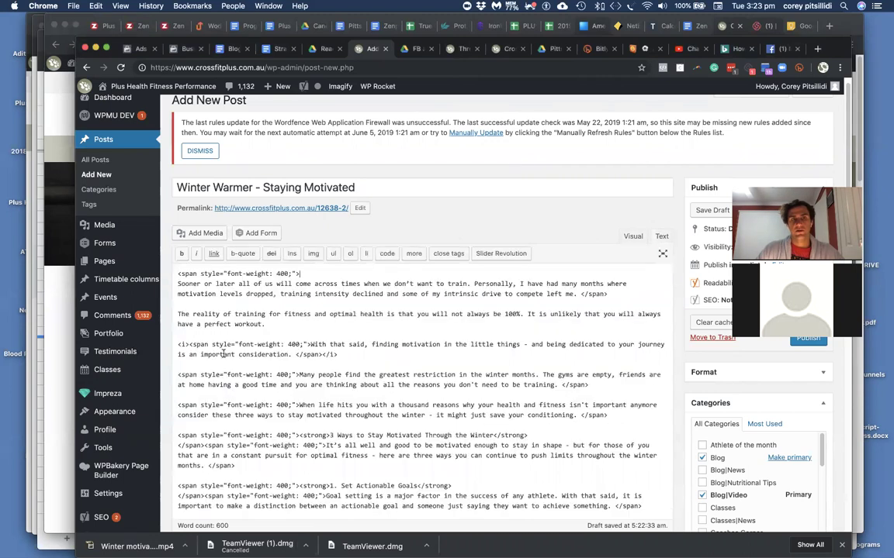
pyautogui.click(176, 273)
pyautogui.press('Return')
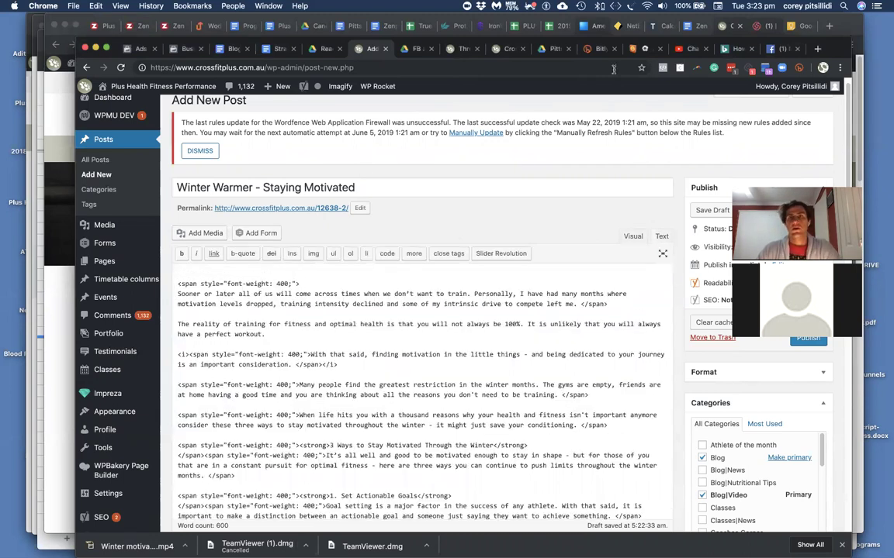
# Copy the video URL of "Winter motivation" from YouTube Studio and return to the WordPress post in visual editing mode
pyautogui.click(686, 48)
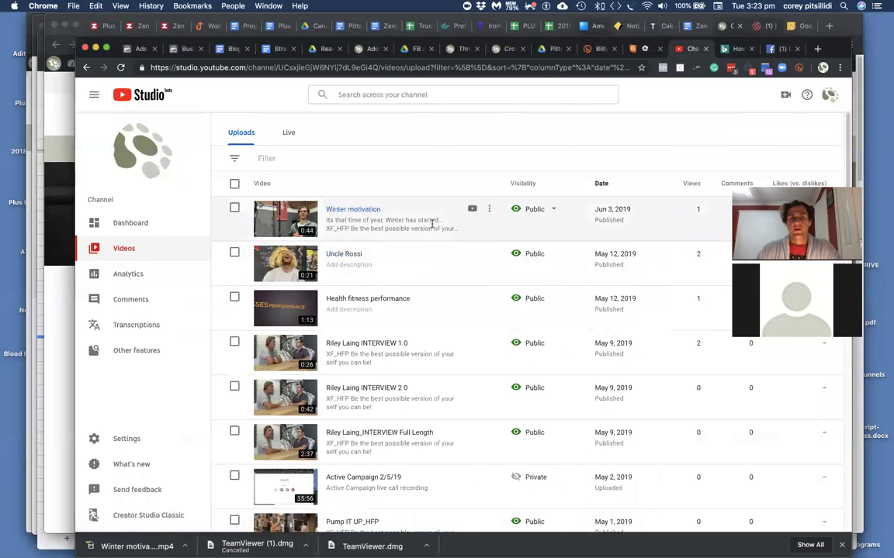
pyautogui.click(489, 209)
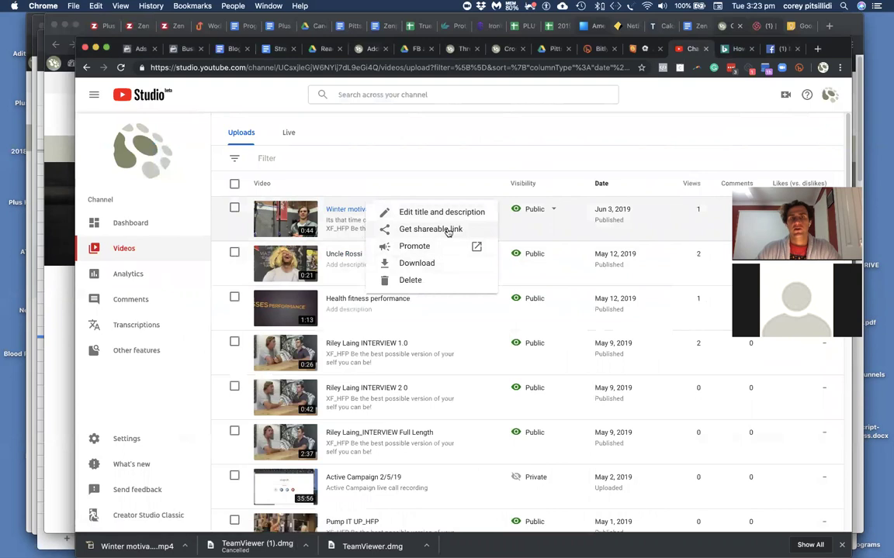
pyautogui.click(275, 218)
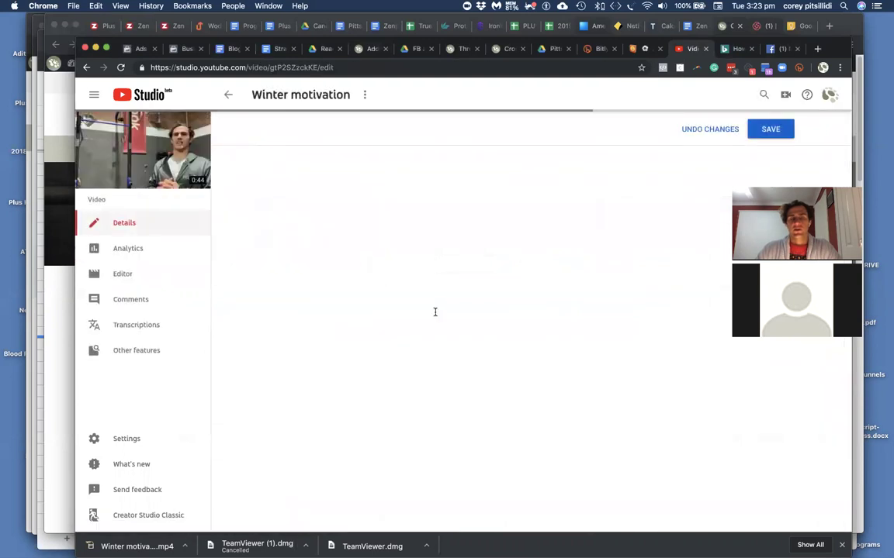
pyautogui.scroll(1, 435, 311)
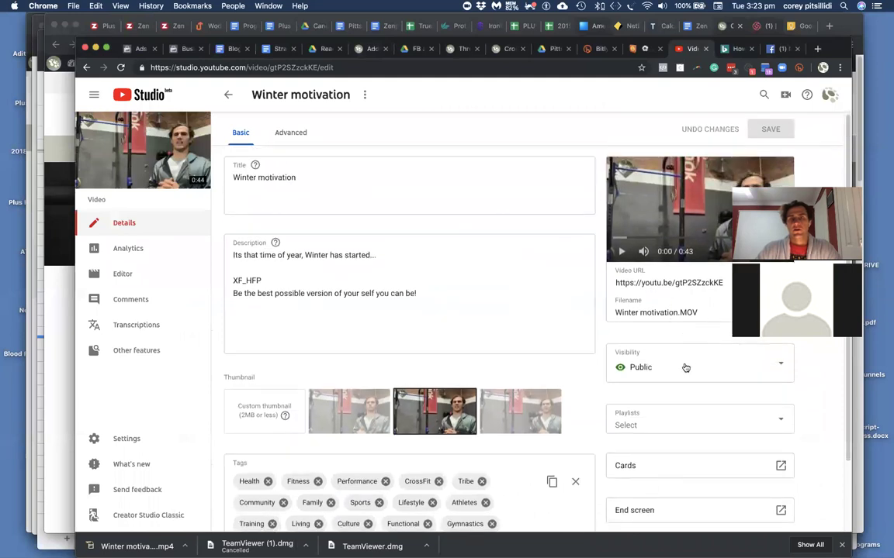
pyautogui.scroll(-2, 680, 422)
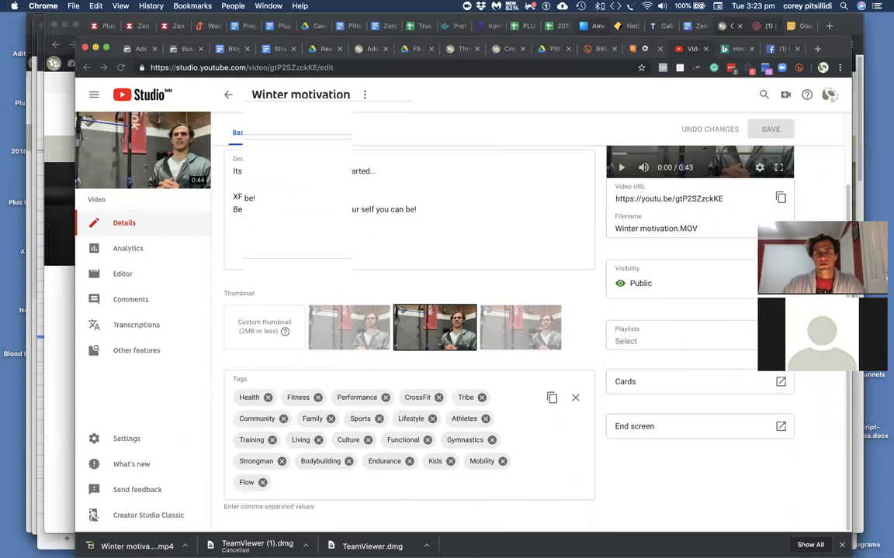
pyautogui.scroll(2, 669, 205)
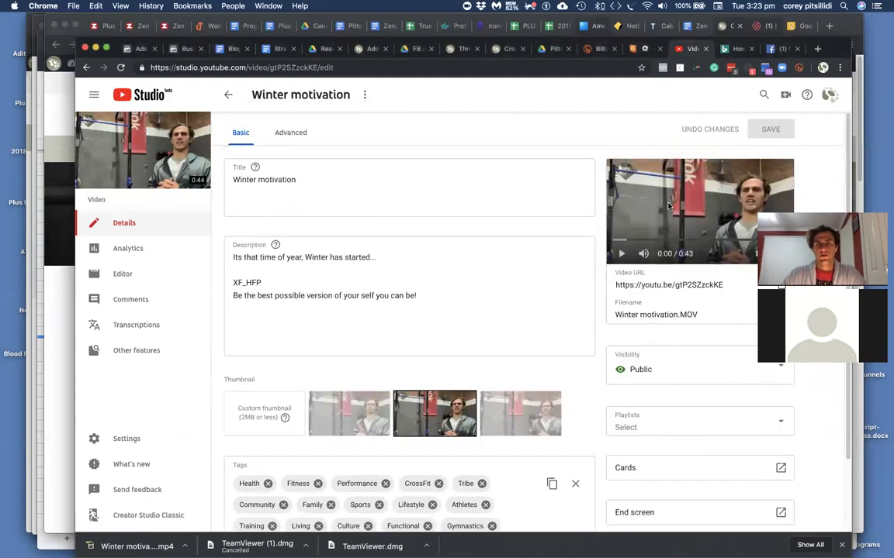
pyautogui.click(669, 206)
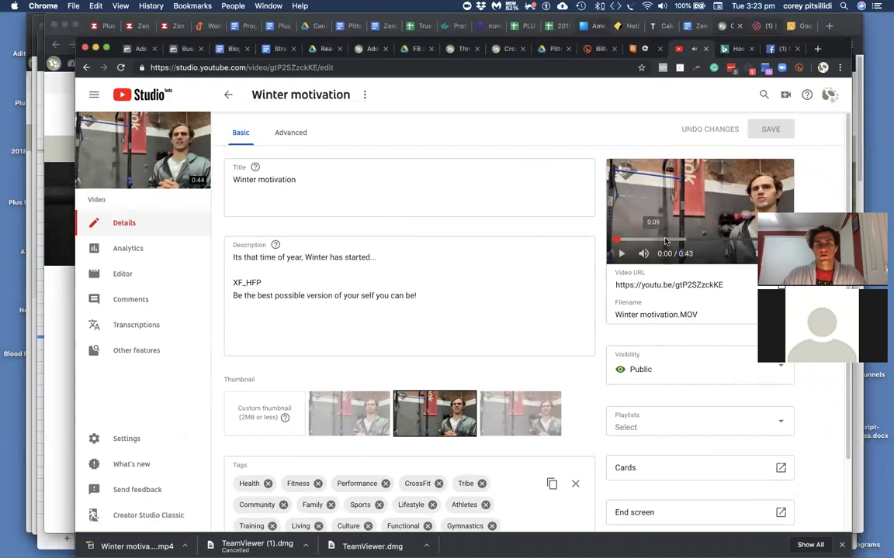
pyautogui.tripleClick(680, 286)
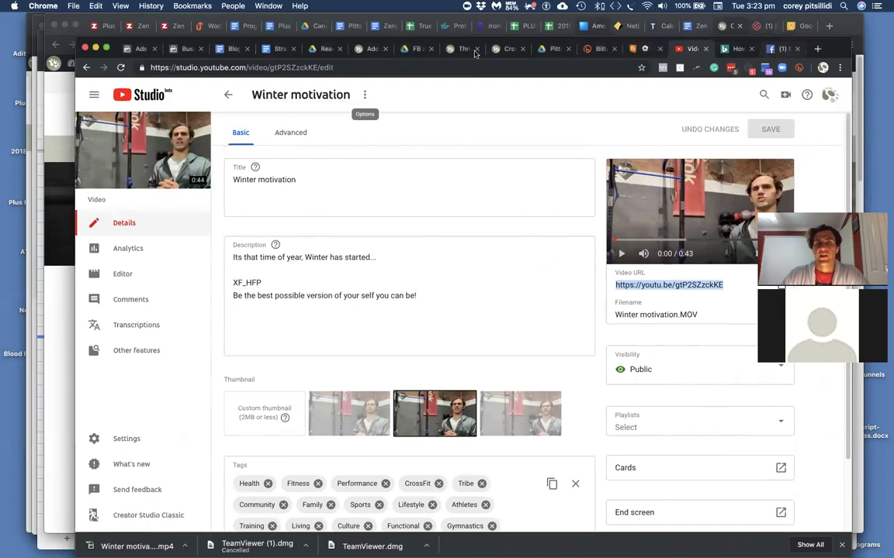
pyautogui.click(368, 48)
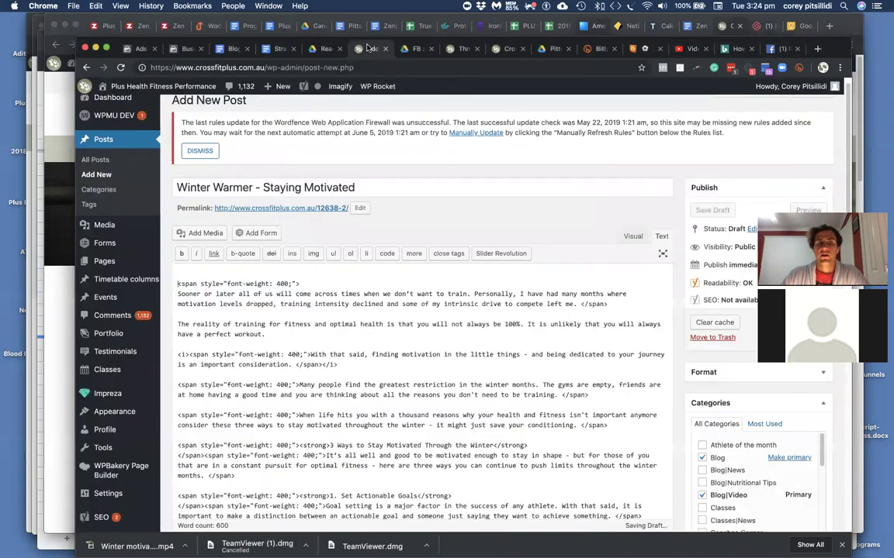
pyautogui.click(632, 236)
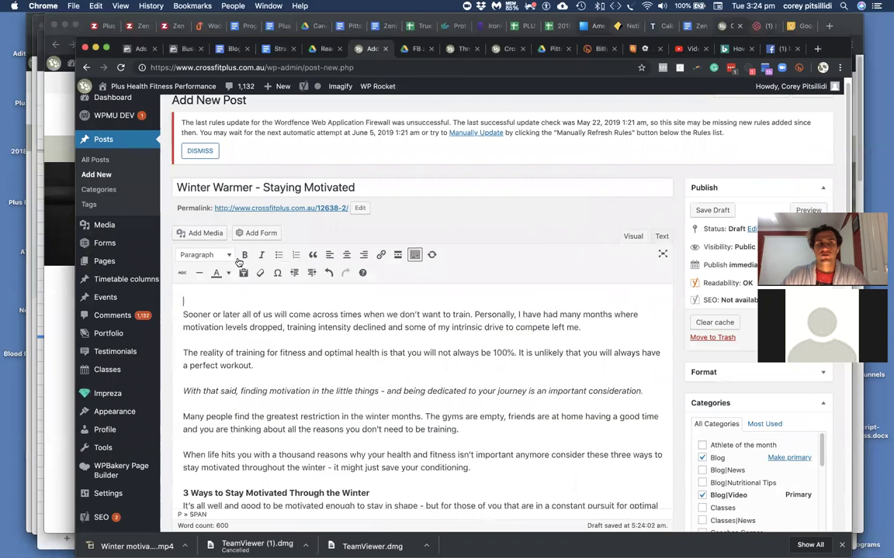
# Insert the copied YouTube URL at the start of the post from a URL, with the link text "Motivation"
pyautogui.click(203, 233)
pyautogui.click(158, 211)
pyautogui.press('super+c')
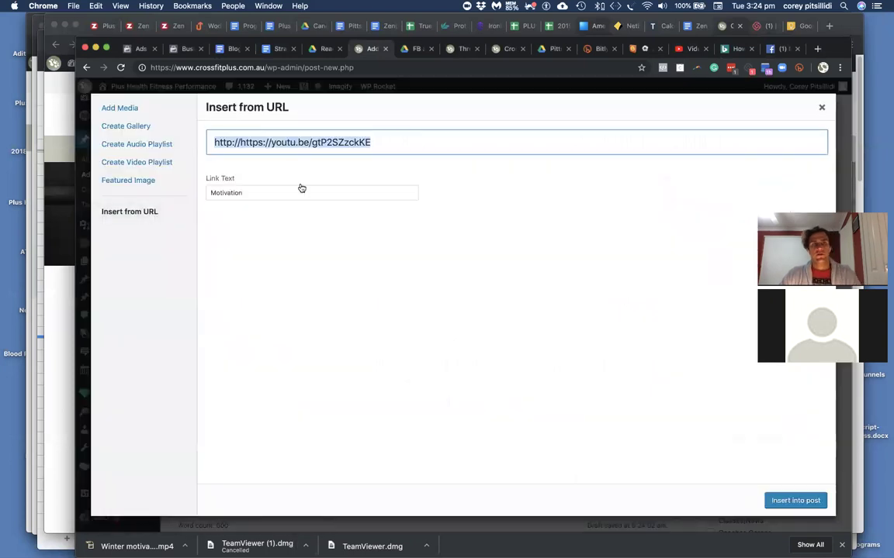
pyautogui.click(787, 501)
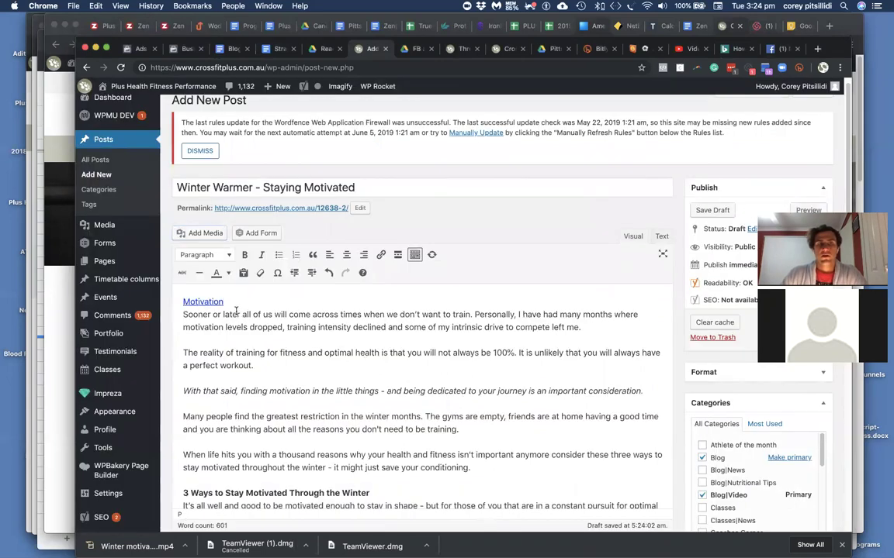
# Delete the "Motivation" link above the post's opening paragraph
pyautogui.click(226, 302)
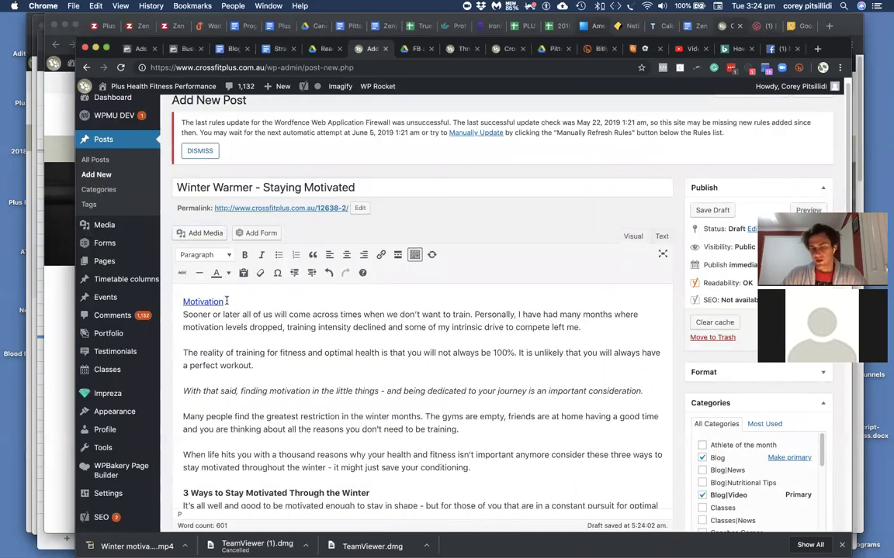
pyautogui.press('Return')
pyautogui.doubleClick(203, 289)
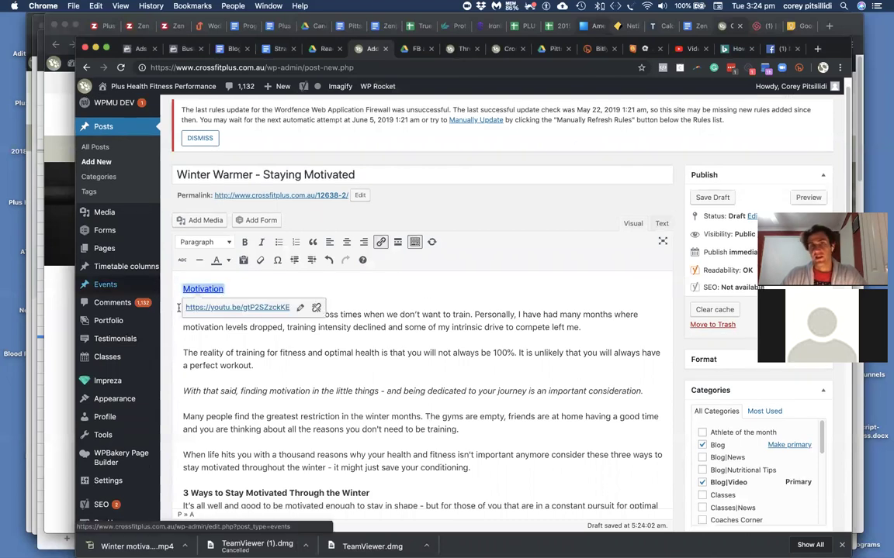
pyautogui.press('BackSpace')
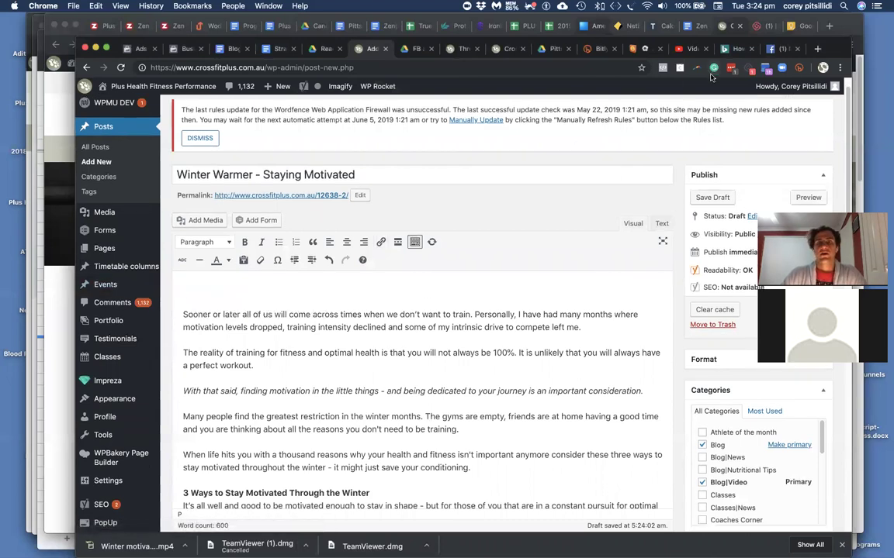
pyautogui.click(195, 223)
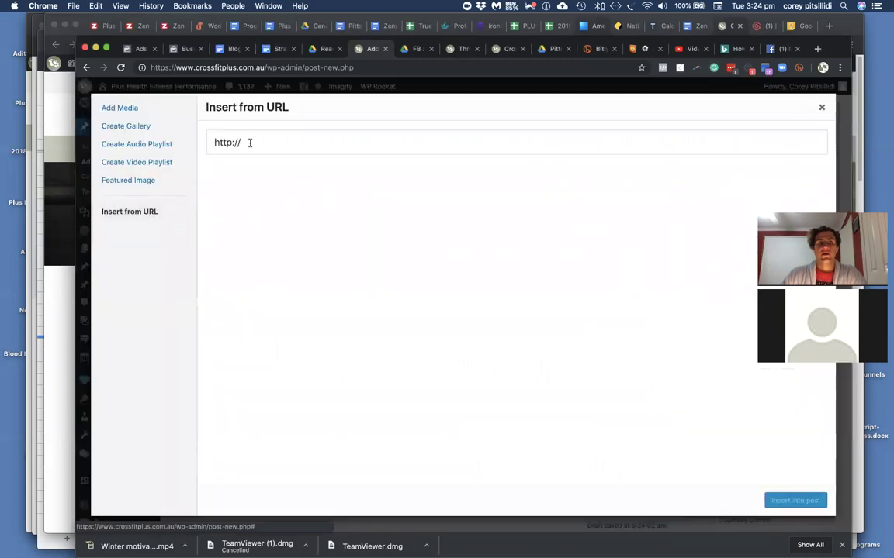
pyautogui.press('super+a')
pyautogui.press('BackSpace')
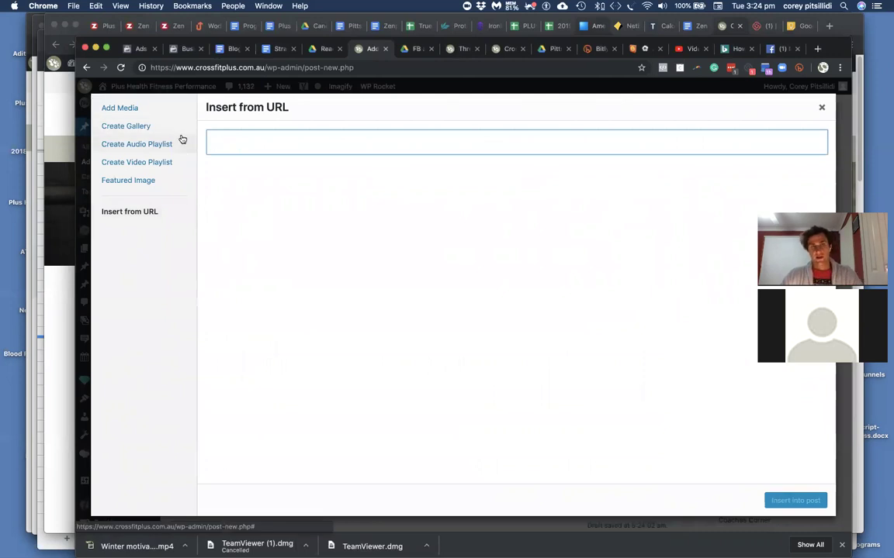
pyautogui.press('super+v')
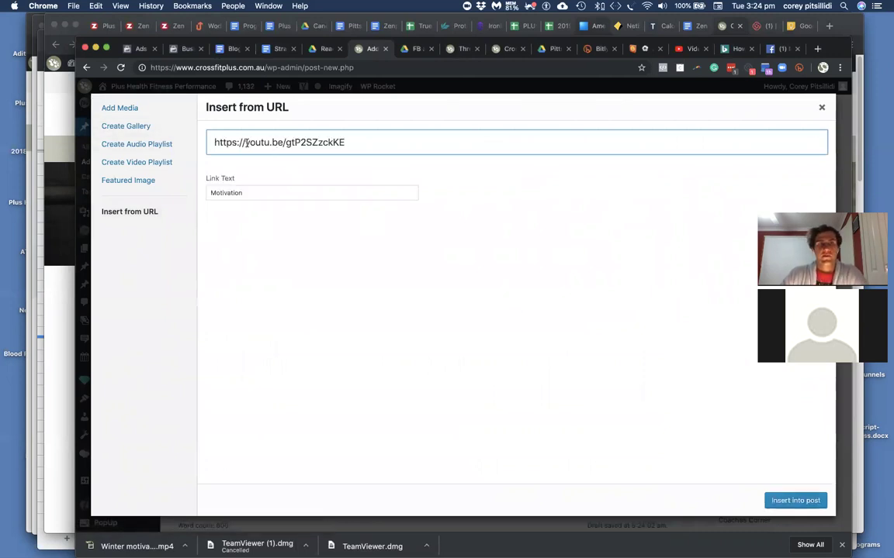
pyautogui.click(782, 500)
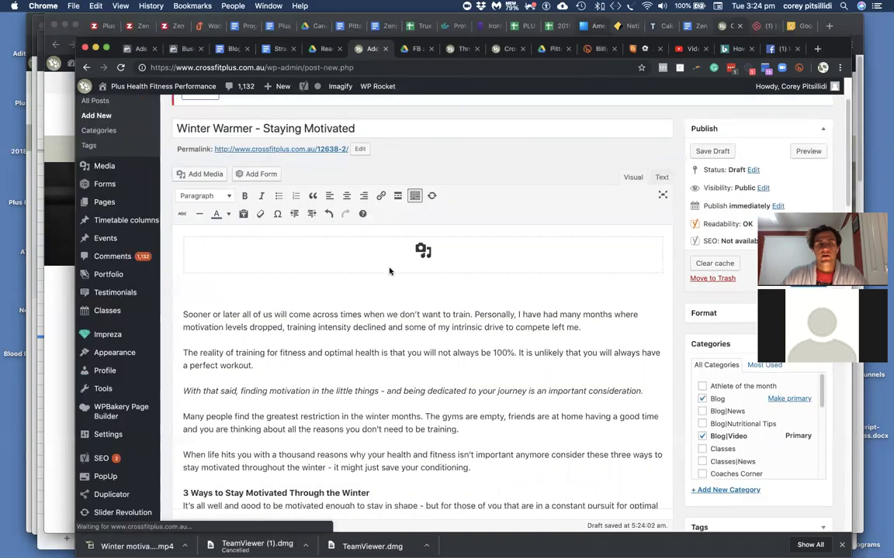
# Review the embedded video, the body text, the categories and the featured image settings of the post
pyautogui.scroll(-5, 481, 292)
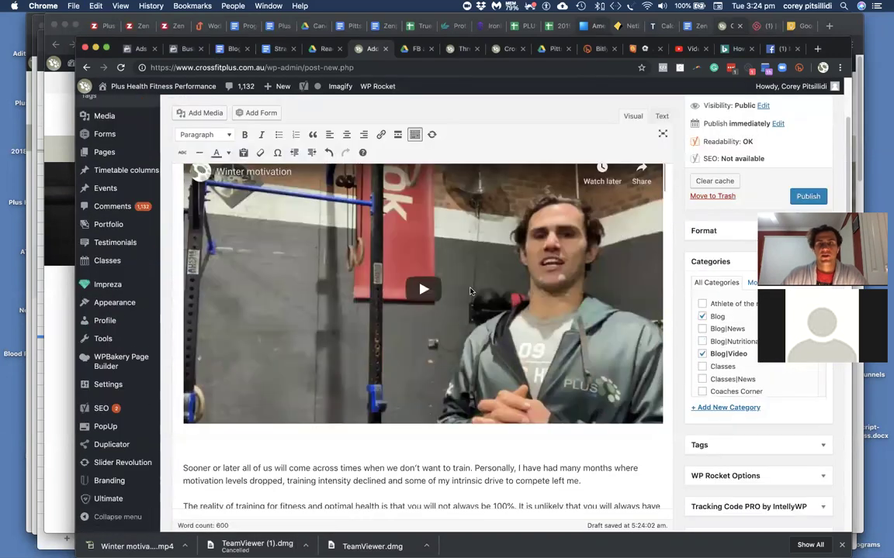
pyautogui.scroll(10, 473, 295)
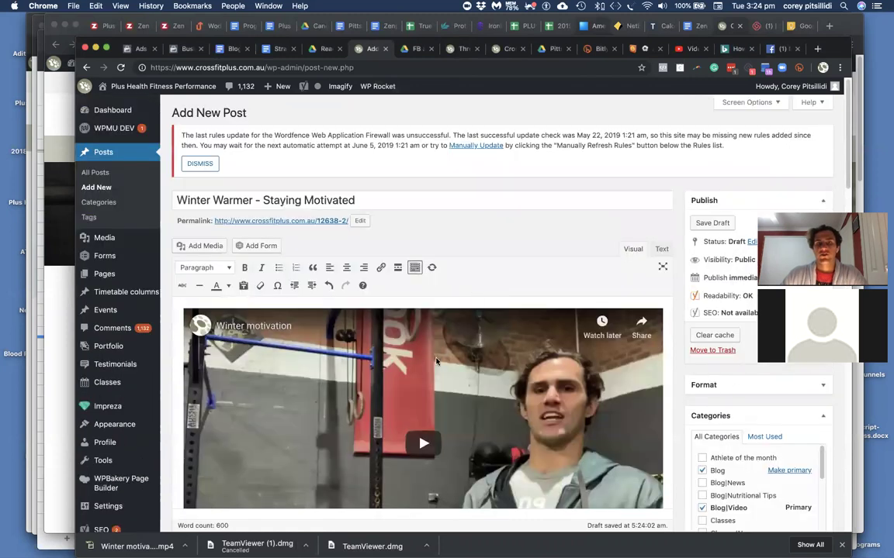
pyautogui.scroll(-8, 437, 360)
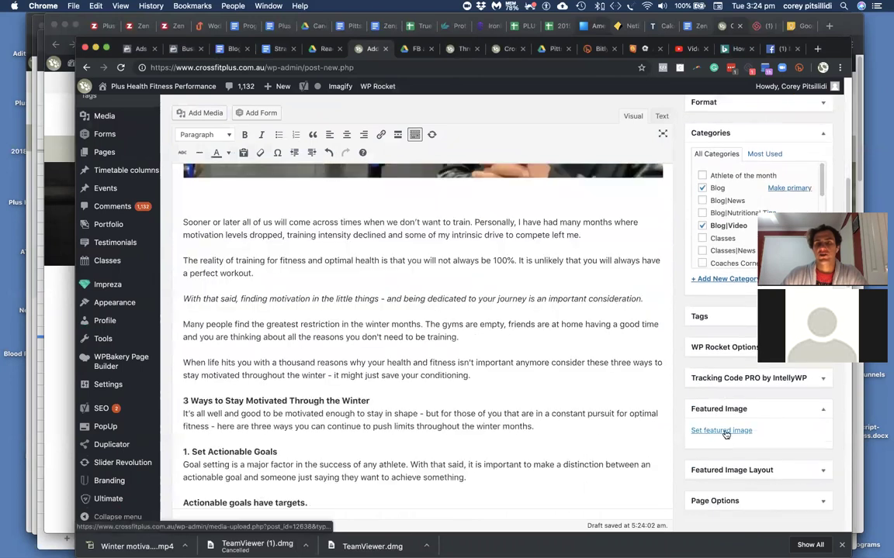
pyautogui.scroll(8, 725, 434)
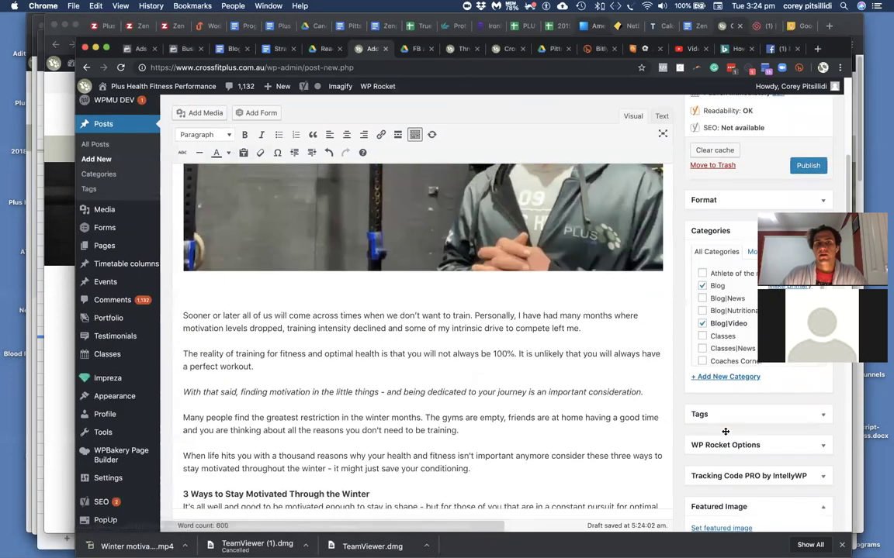
pyautogui.scroll(-3, 725, 434)
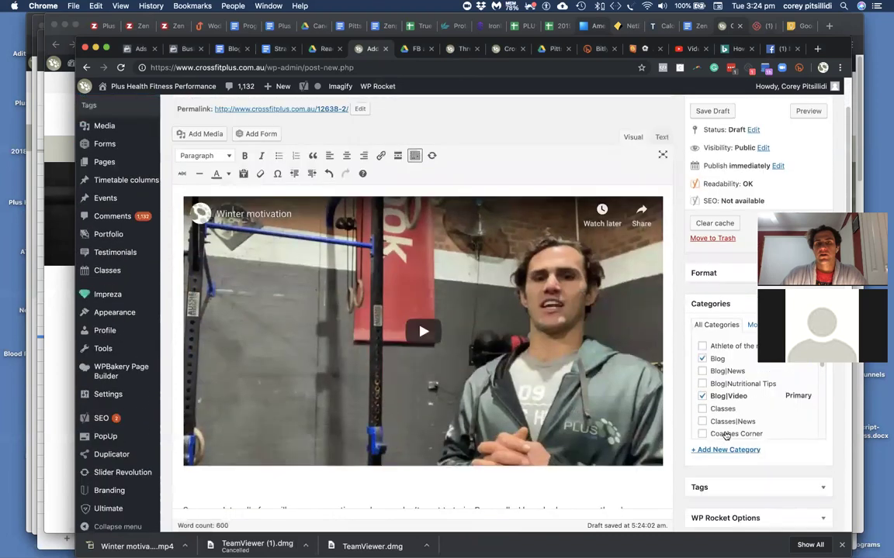
pyautogui.scroll(-2, 726, 435)
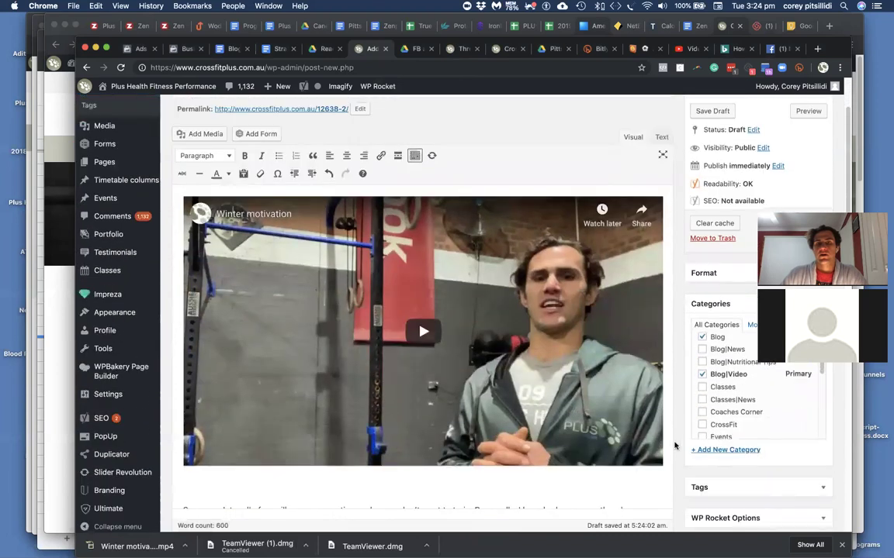
pyautogui.scroll(-3, 674, 446)
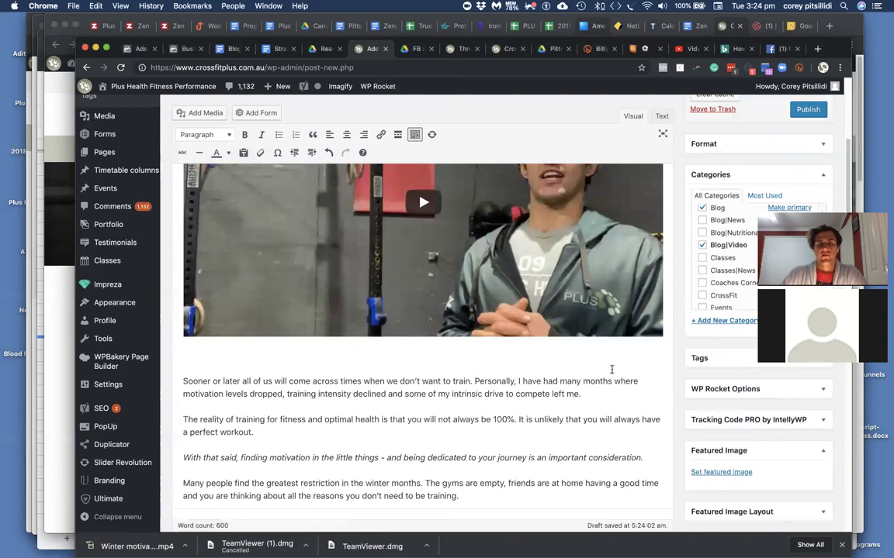
pyautogui.scroll(4, 611, 369)
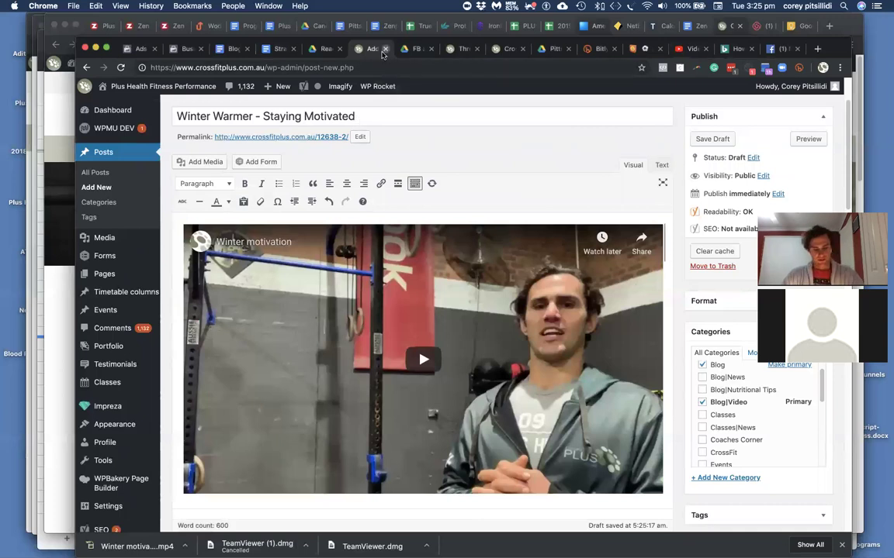
# Open the boingboing.net website in a new browser tab
pyautogui.press('super+t')
pyautogui.write('bo')
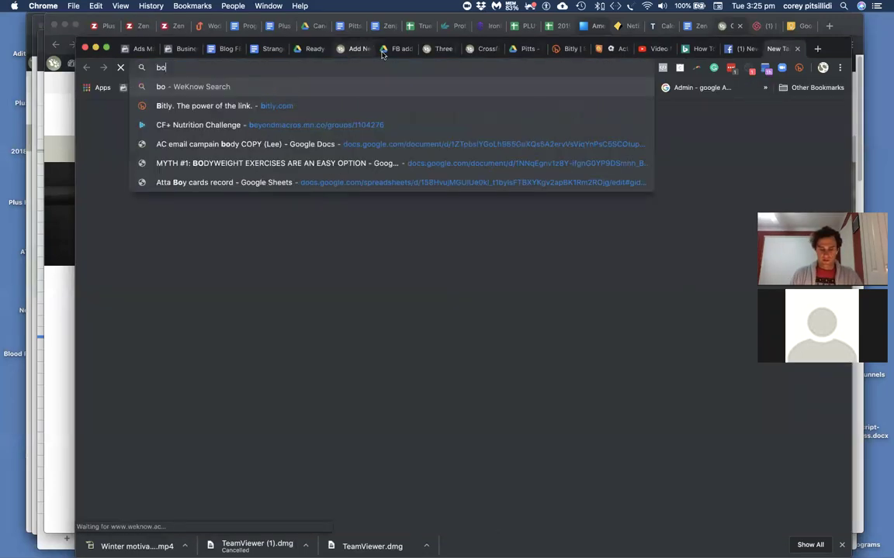
pyautogui.write('ng bong')
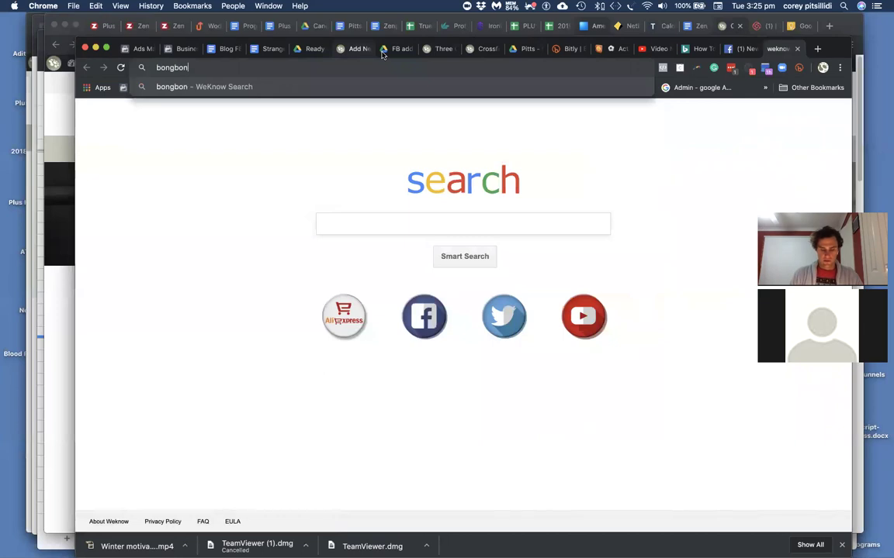
pyautogui.press('BackSpace')
pyautogui.press('BackSpace')
pyautogui.press('BackSpace')
pyautogui.press('BackSpace')
pyautogui.press('BackSpace')
pyautogui.press('BackSpace')
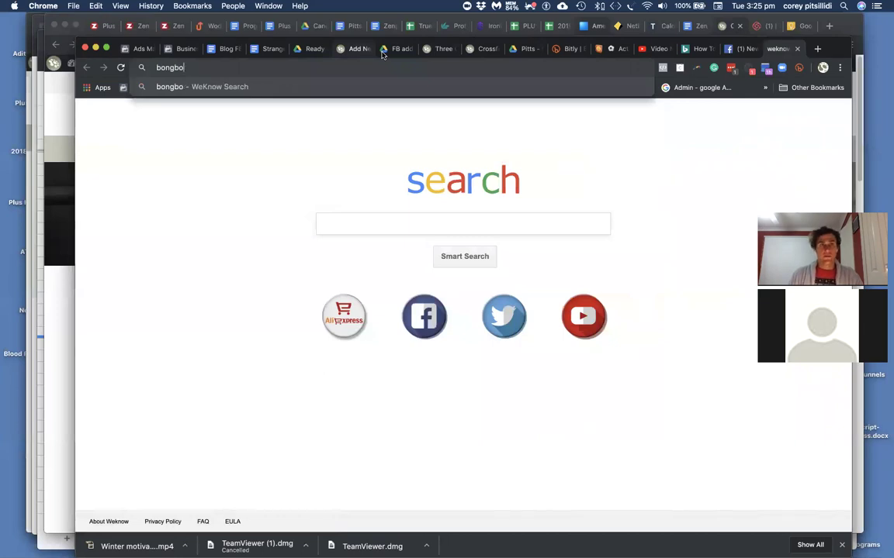
pyautogui.write('in')
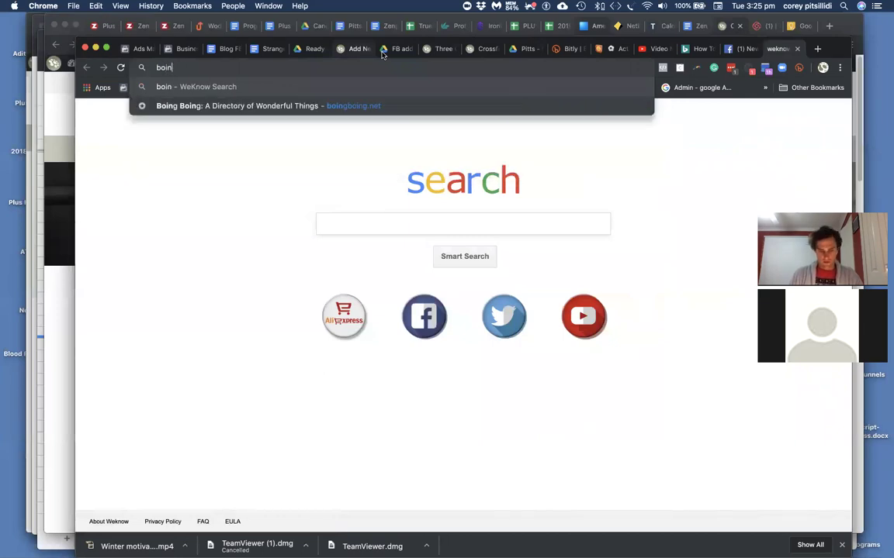
pyautogui.write('gboin')
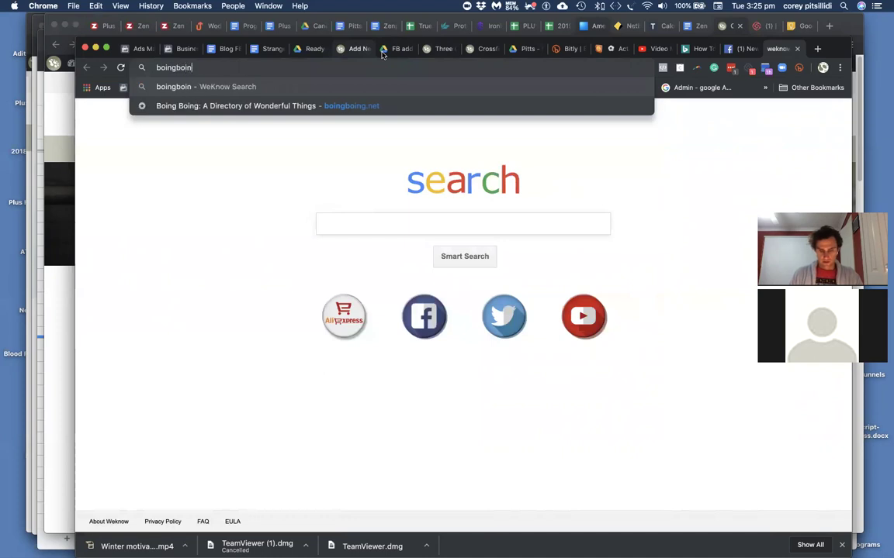
pyautogui.write('g.net')
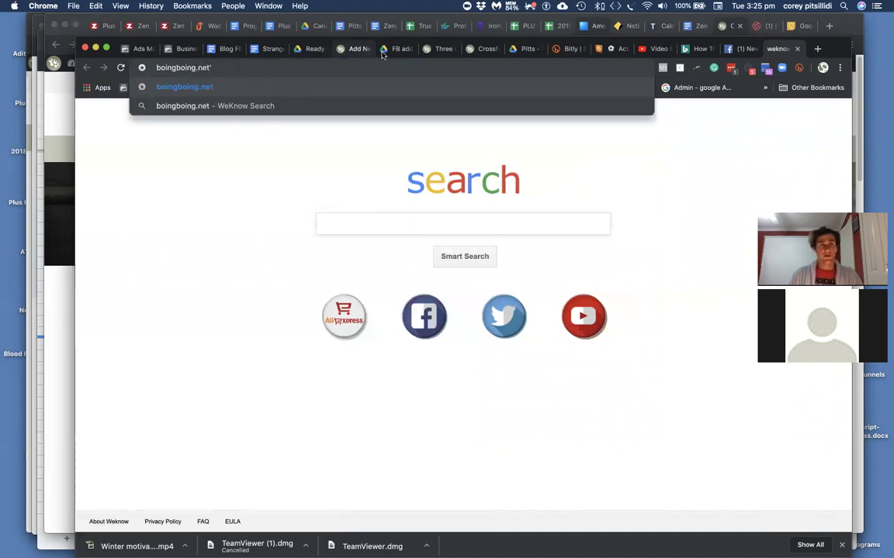
pyautogui.press('Return')
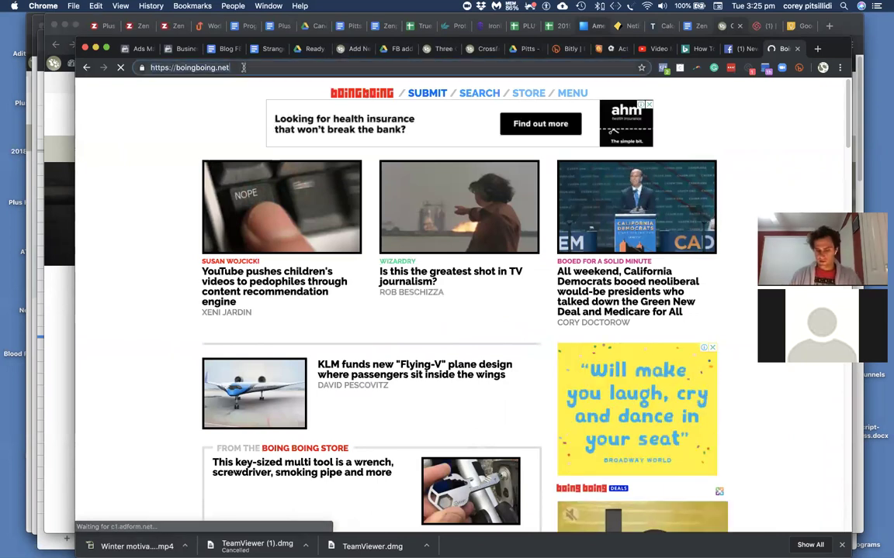
# Open Boing Boing's YouTube Thumbnail Grabber page at boingboing.net/features/getthumbs
pyautogui.click(242, 68)
pyautogui.write('feturers')
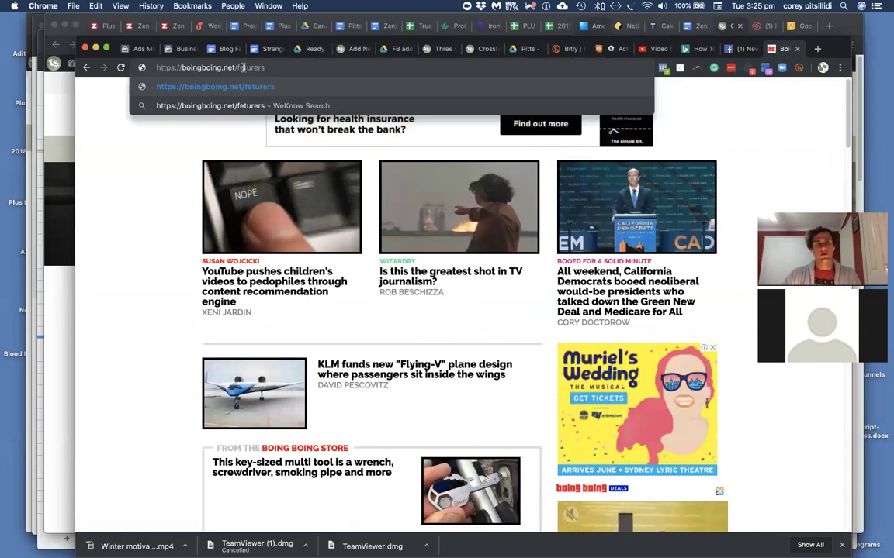
pyautogui.click(254, 88)
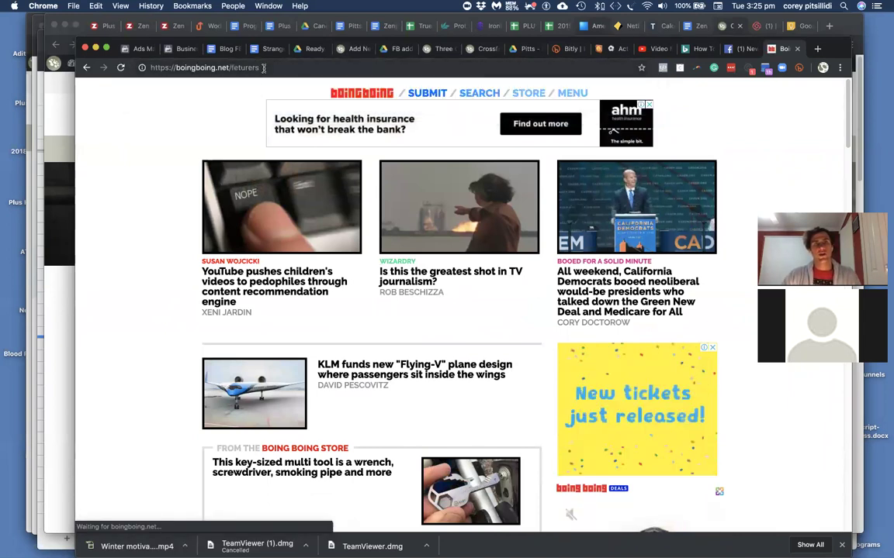
pyautogui.click(264, 68)
pyautogui.write('/get')
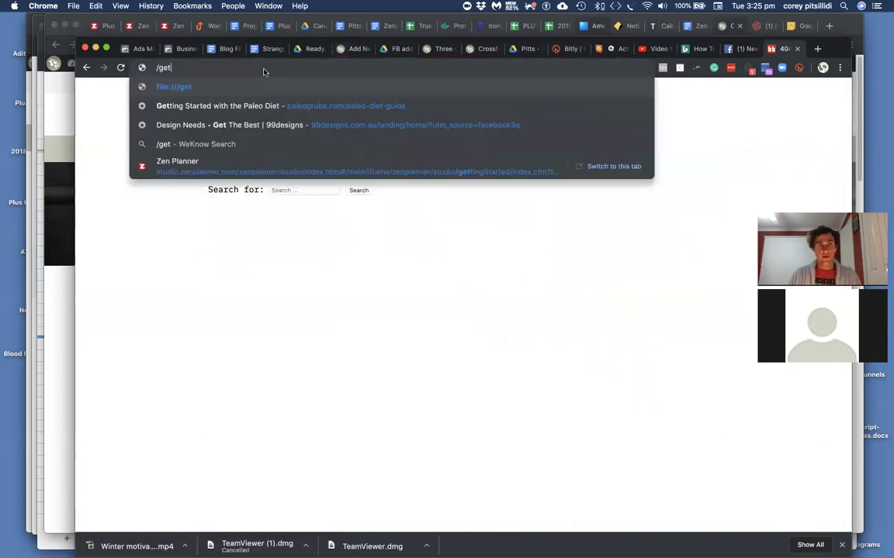
pyautogui.press('Escape')
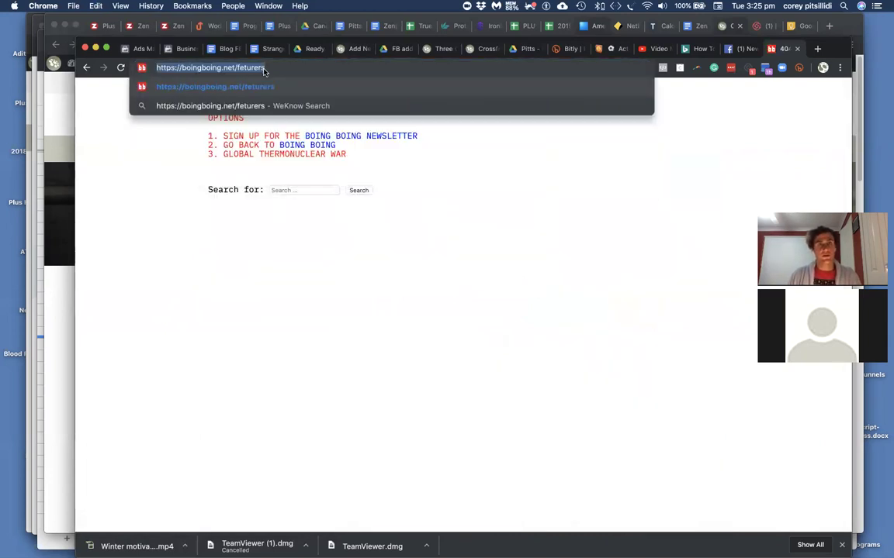
pyautogui.click(264, 69)
pyautogui.write('/get')
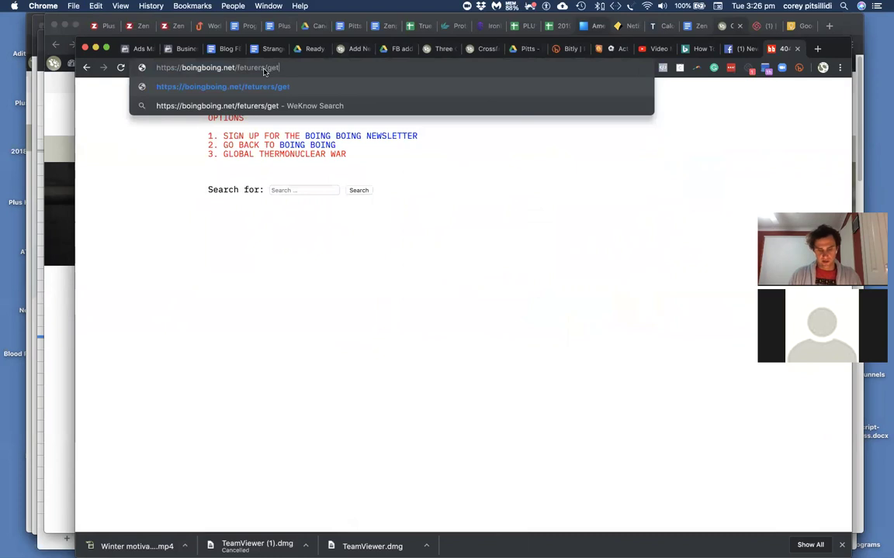
pyautogui.write('humbs')
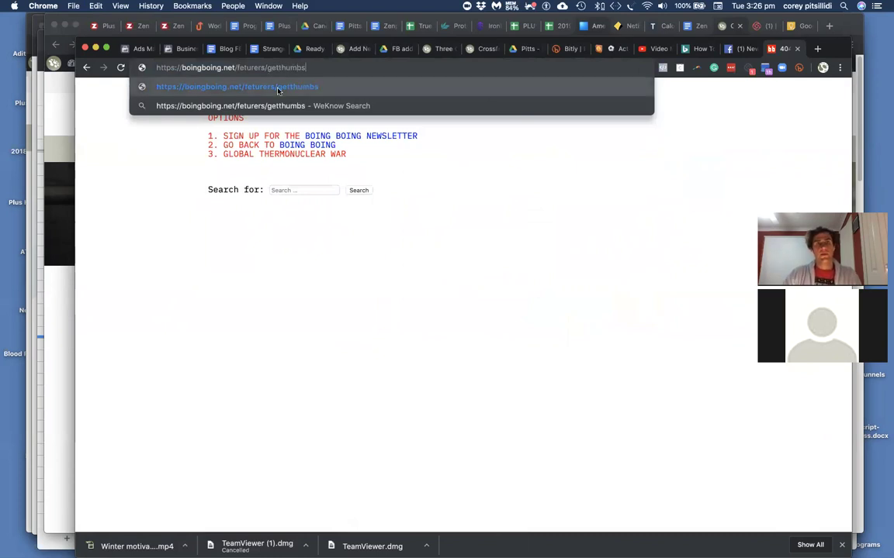
pyautogui.press('Return')
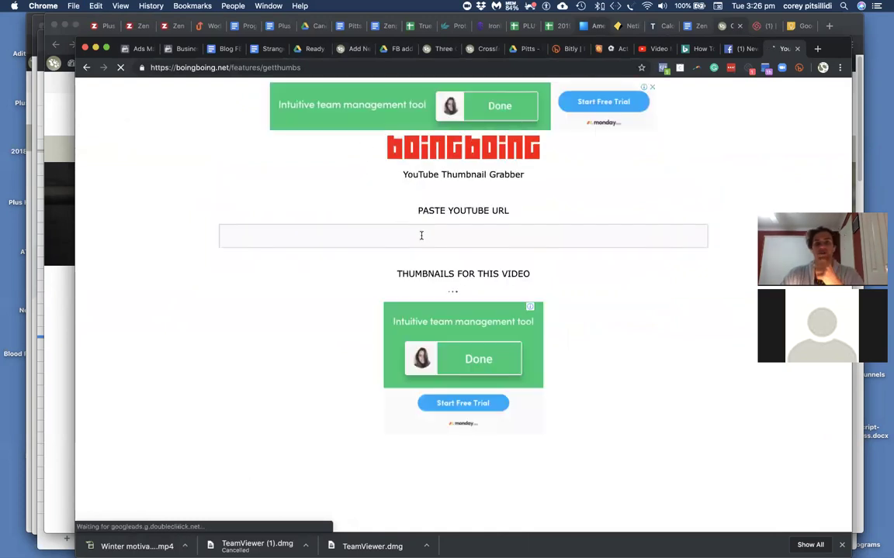
pyautogui.click(415, 236)
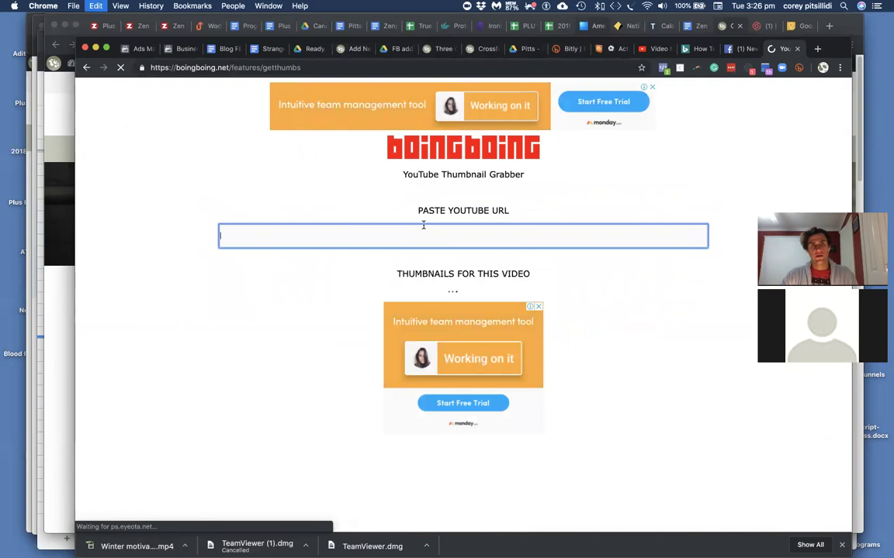
pyautogui.write('https://youtu.be/gtP2SZzckKE')
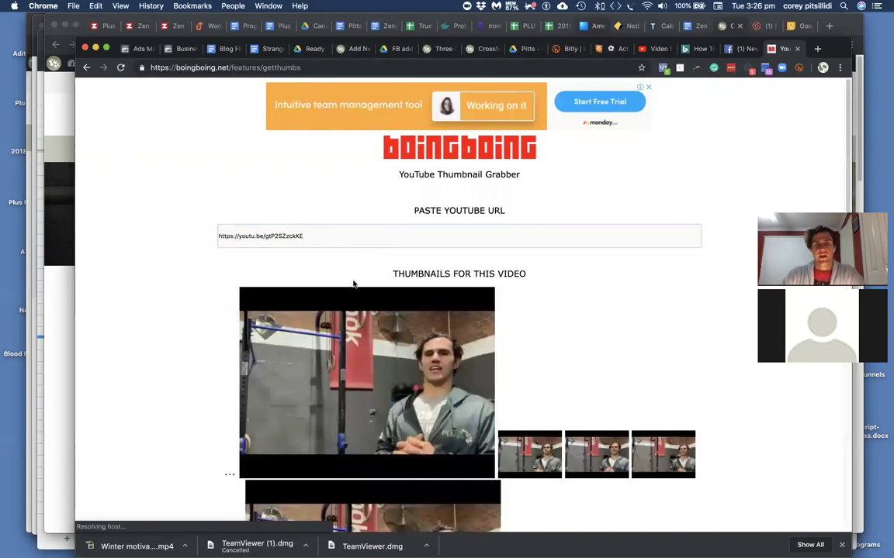
# Compare the fetched video thumbnails for image size and black borders
pyautogui.scroll(-5, 355, 284)
pyautogui.scroll(-7, 355, 287)
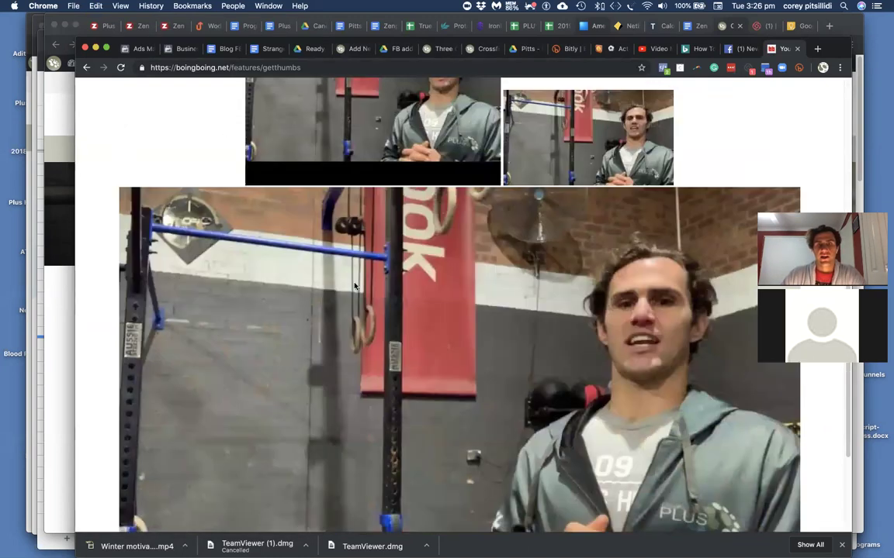
pyautogui.scroll(9, 473, 249)
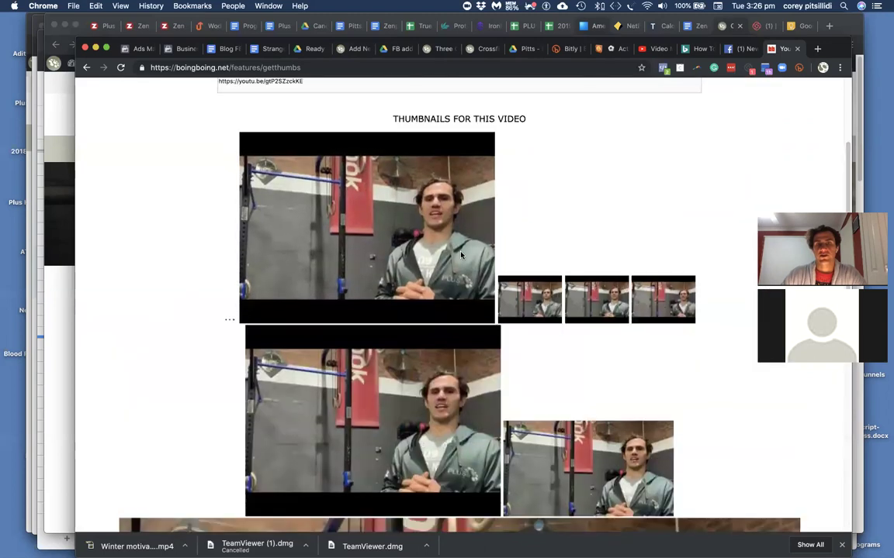
pyautogui.scroll(1, 461, 254)
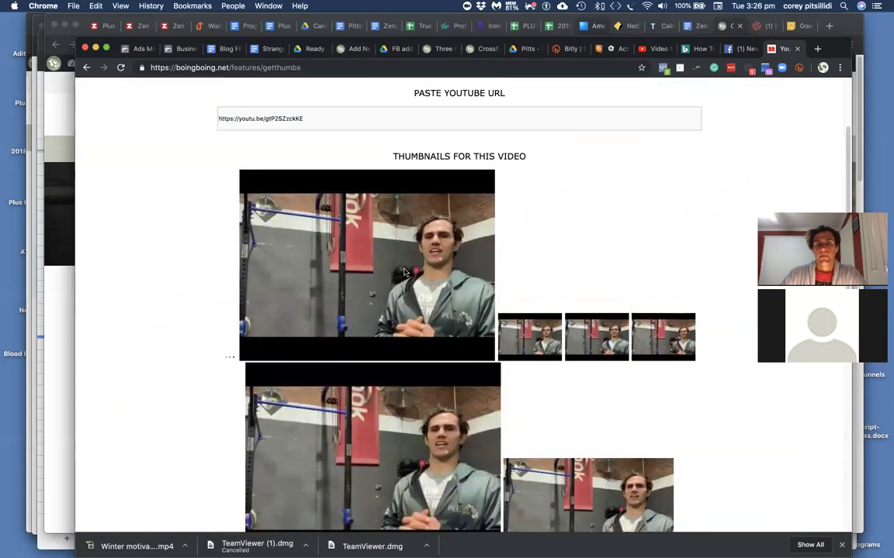
pyautogui.scroll(-3, 404, 270)
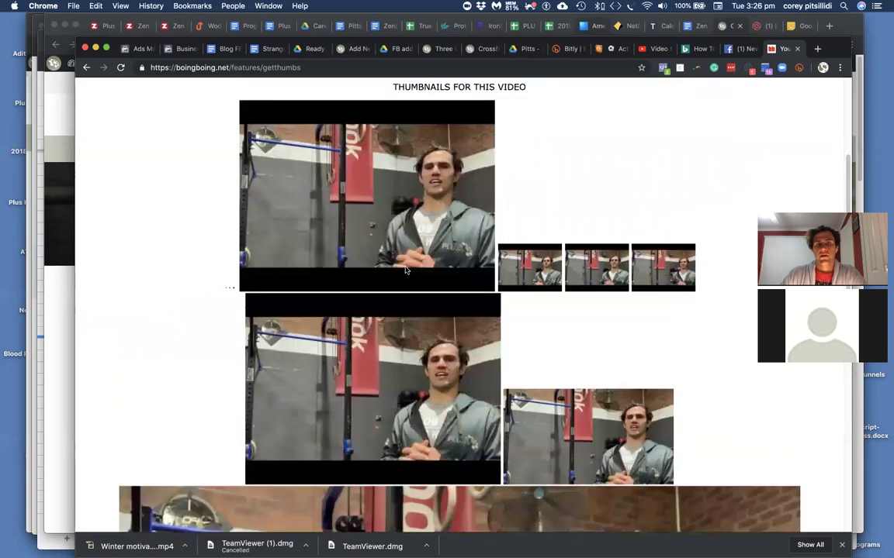
pyautogui.scroll(-1, 404, 270)
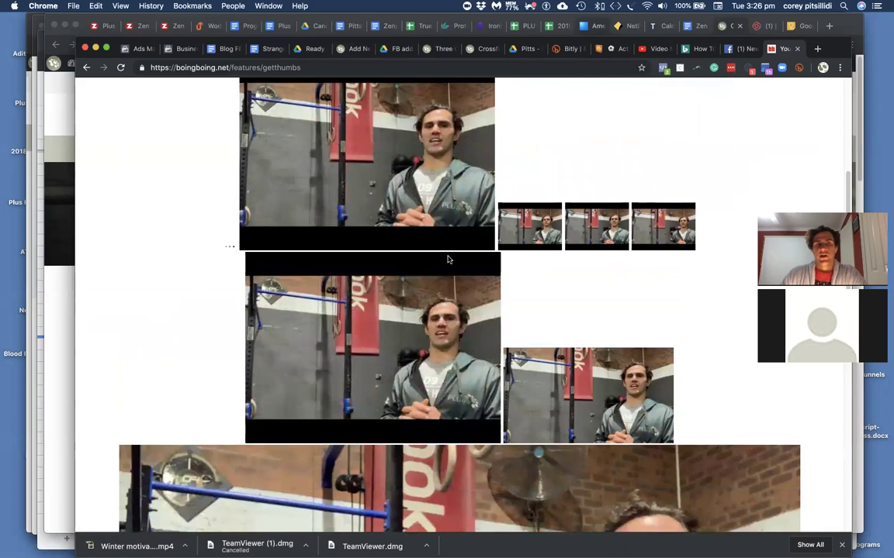
pyautogui.scroll(-3, 506, 297)
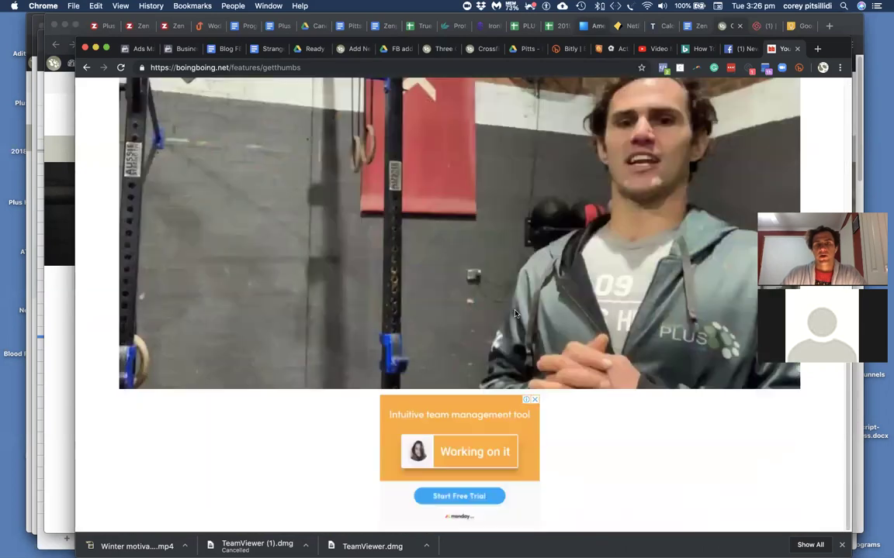
pyautogui.scroll(4, 514, 312)
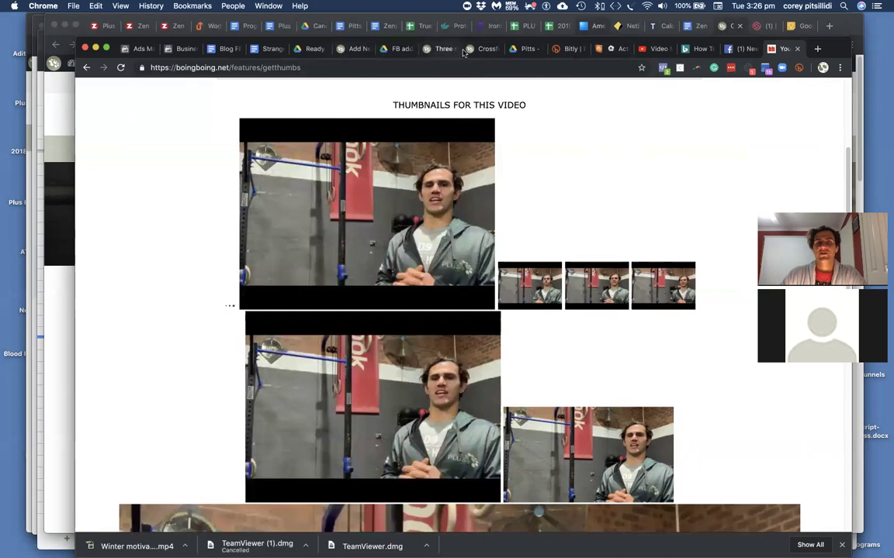
# Return to the WordPress post and capture a screenshot of the embedded video's picture area, excluding its title bar
pyautogui.click(437, 49)
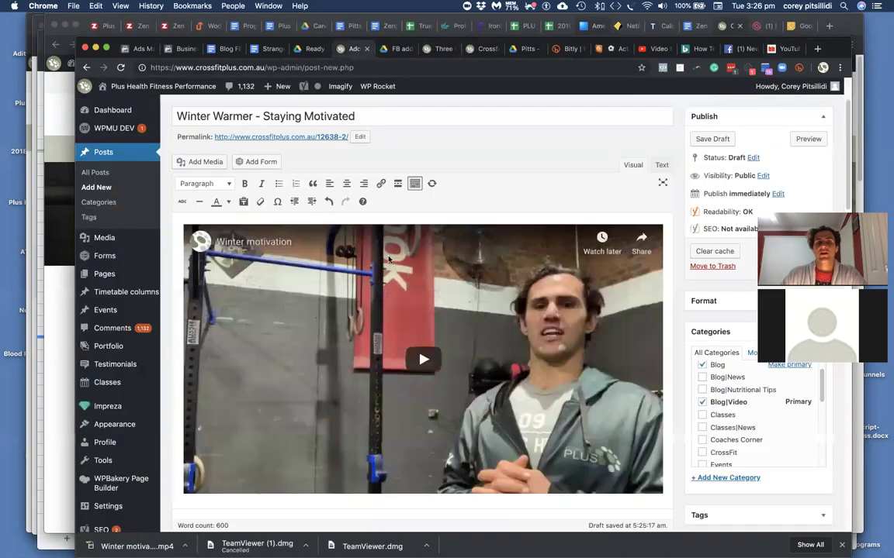
pyautogui.click(341, 49)
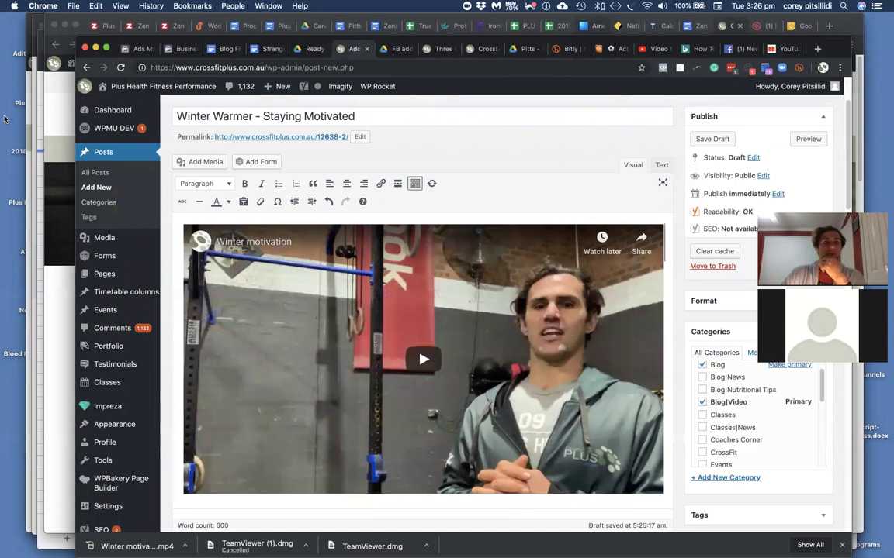
pyautogui.moveTo(1, 109)
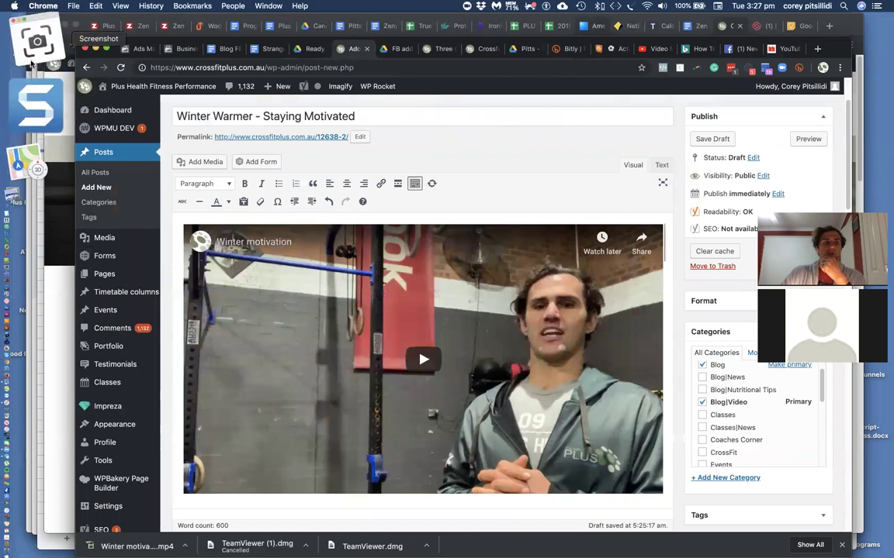
pyautogui.click(31, 66)
pyautogui.moveTo(373, 354); pyautogui.dragTo(402, 291)
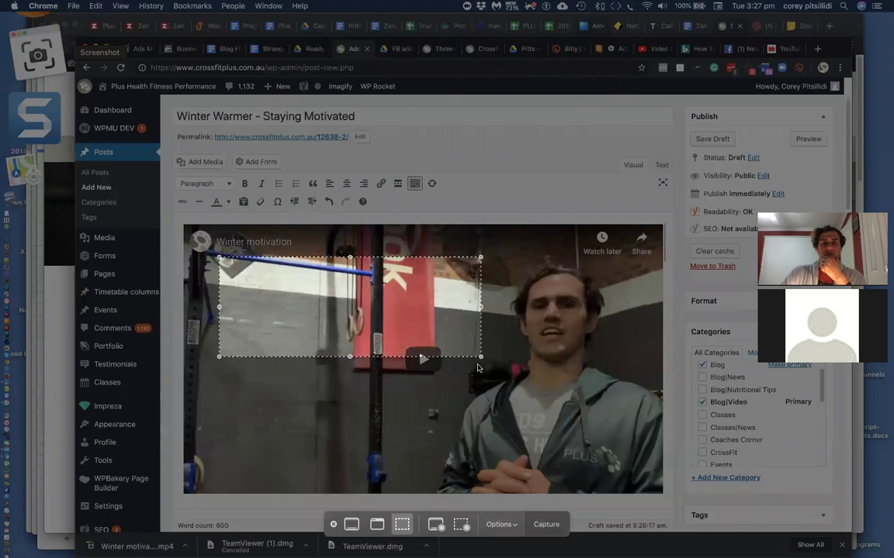
pyautogui.moveTo(480, 357); pyautogui.dragTo(644, 491)
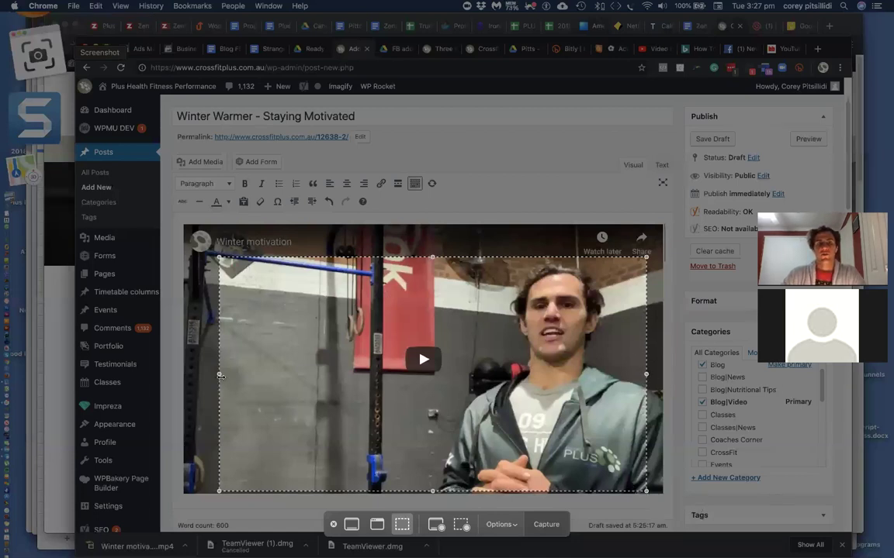
pyautogui.moveTo(221, 375); pyautogui.dragTo(187, 375)
pyautogui.press('Return')
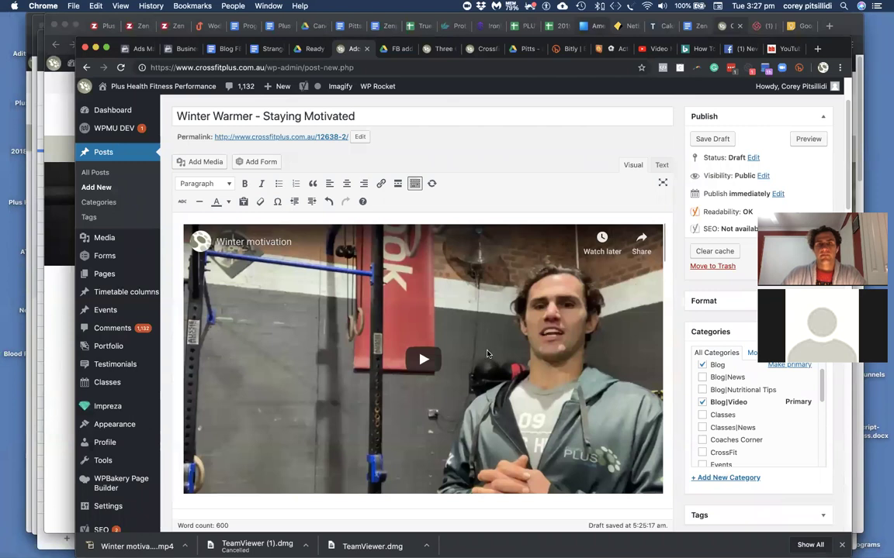
# Check the Winter motivation video's details in YouTube Studio and return to the WordPress post
pyautogui.click(654, 50)
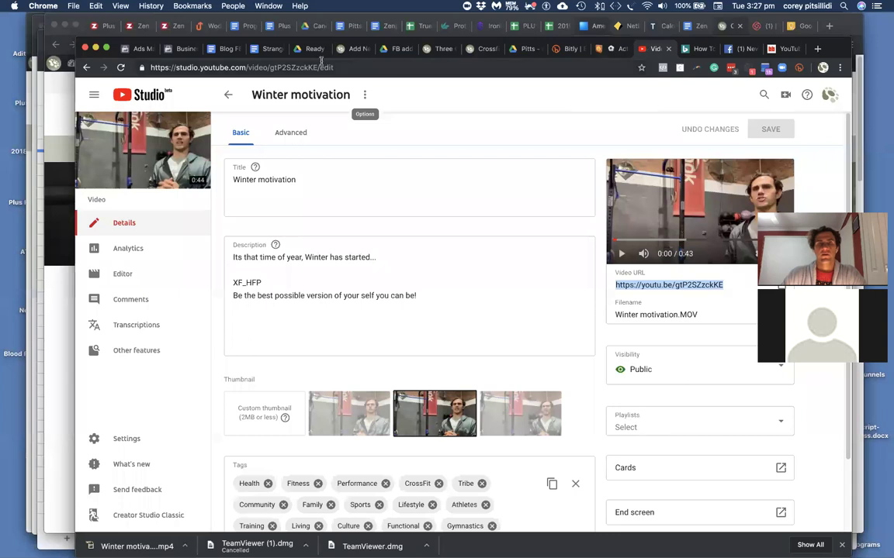
pyautogui.click(347, 51)
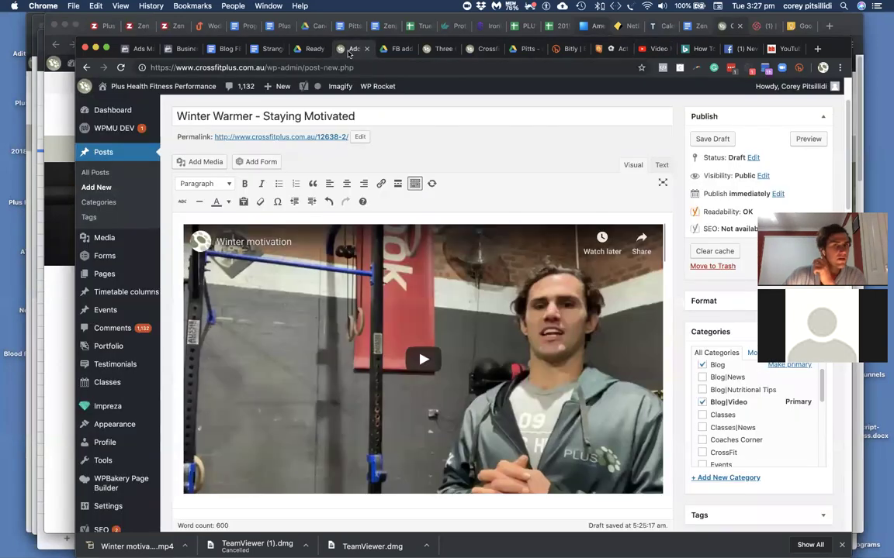